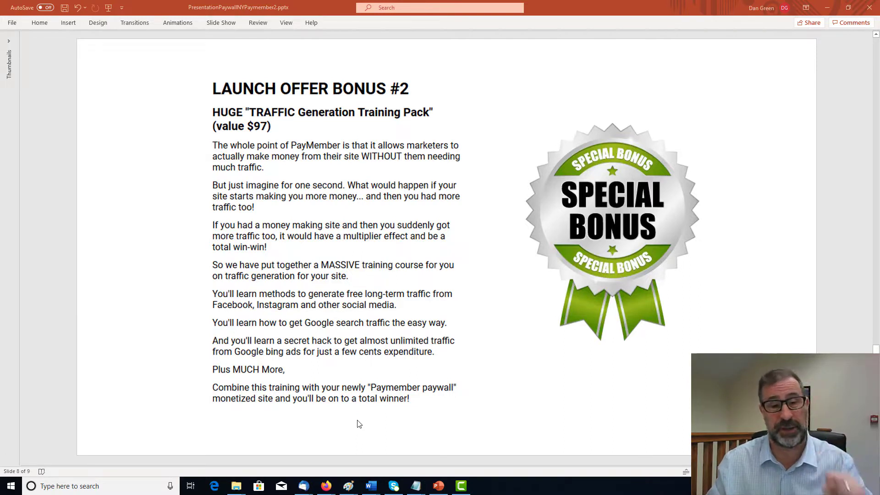
Look through the presentation slides on the launch offer bonuses, the product box and the NY Times paywall article.
scroll(359, 424, "down", 1)
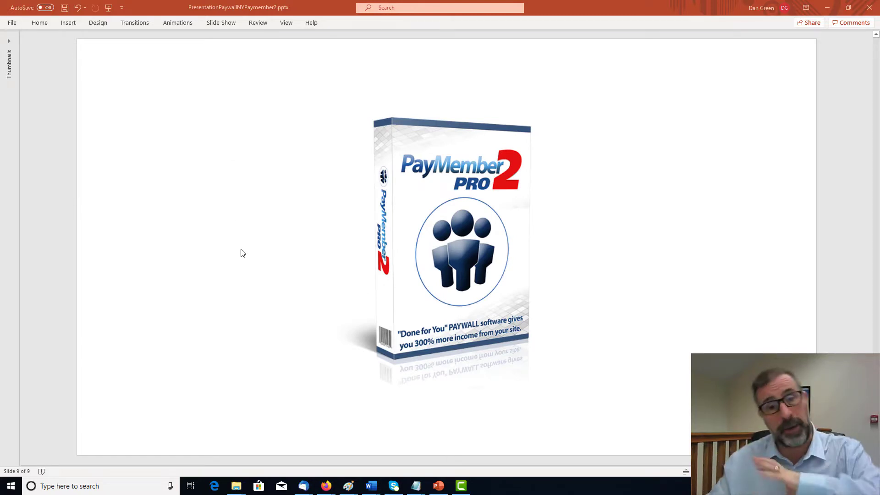
scroll(242, 253, "up", 7)
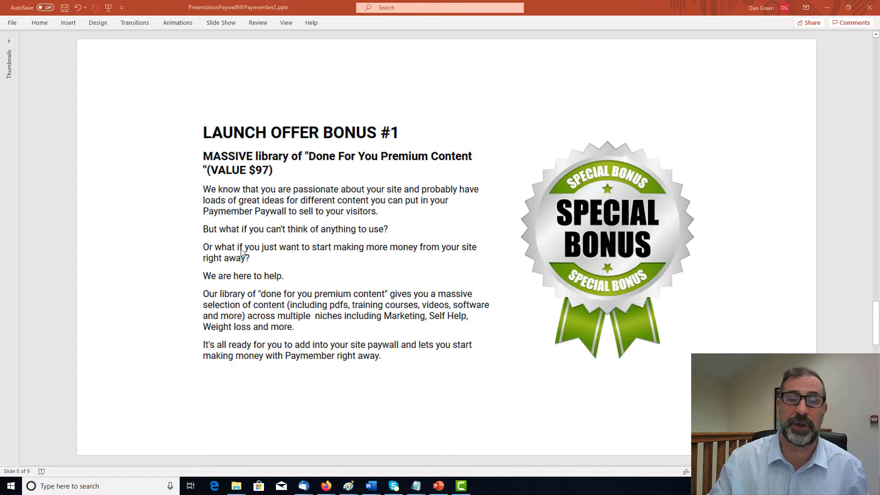
scroll(240, 250, "down", 2)
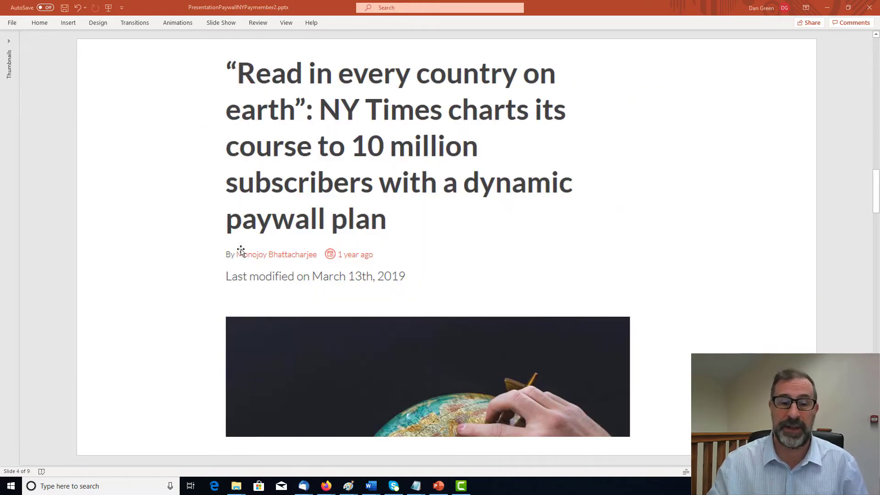
scroll(240, 250, "down", 2)
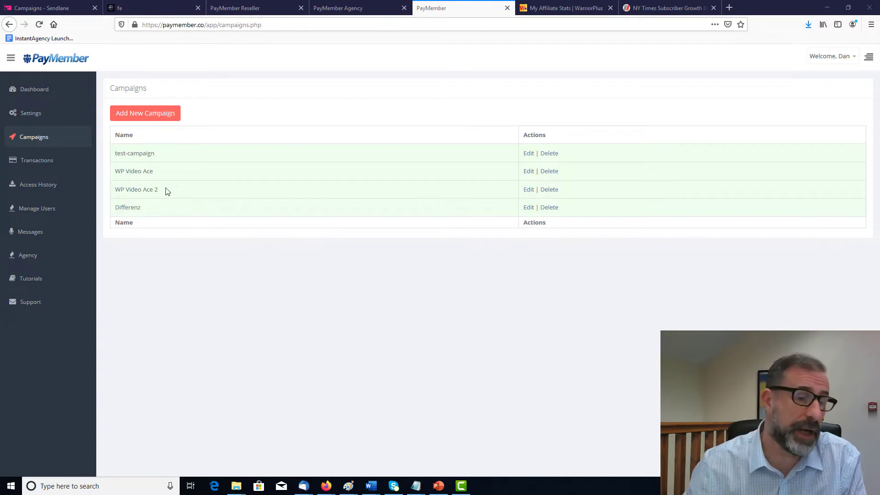
Open the WP Video Ace campaign for editing and review its Autoresponder, Protected Downloads and Verification Page settings.
left_click(528, 176)
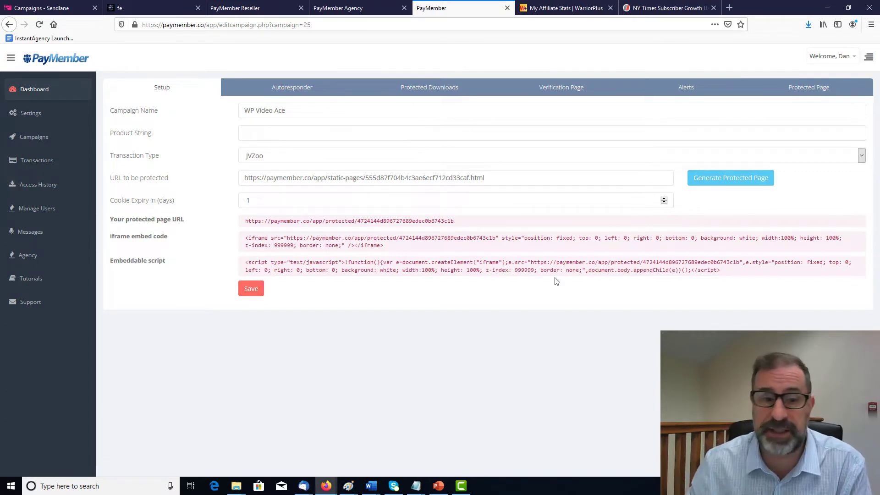
left_click(284, 94)
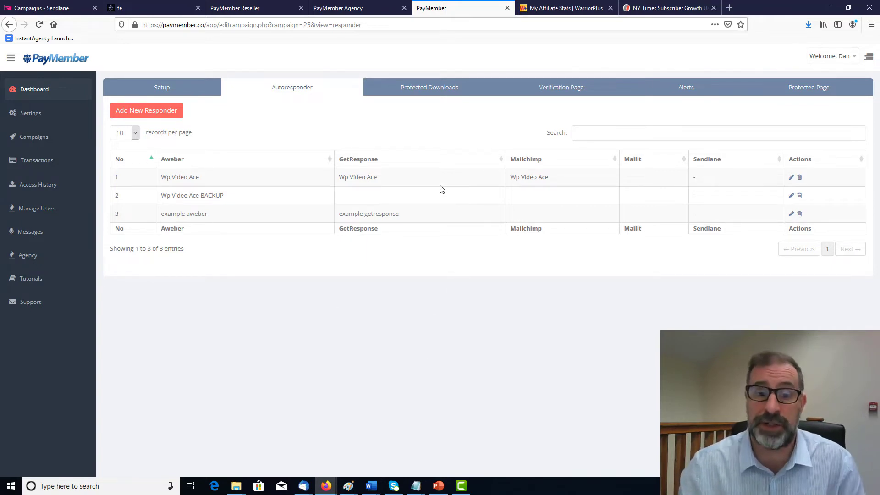
left_click(435, 91)
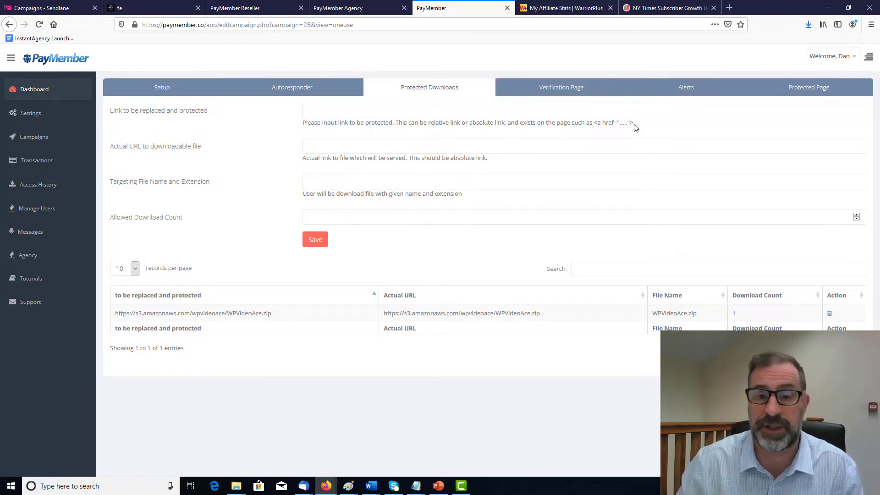
left_click(562, 97)
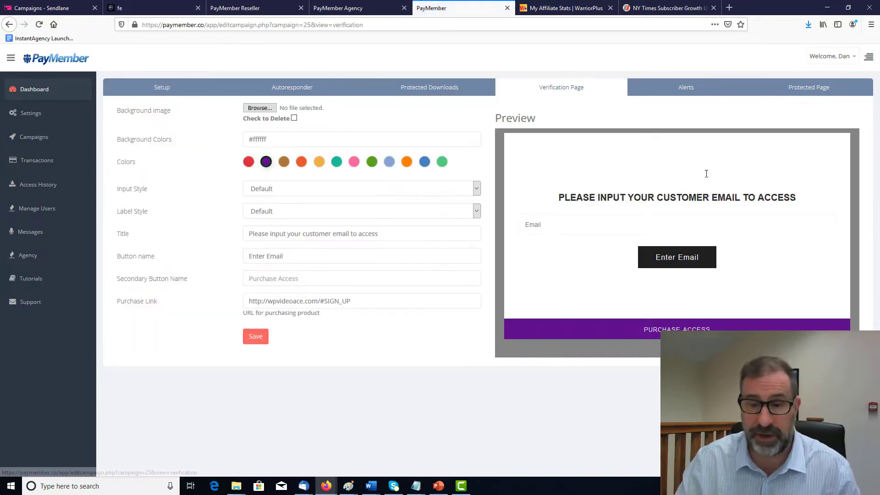
Open the campaign's alert settings, dismiss the warning and view the available alert conditions.
left_click(663, 94)
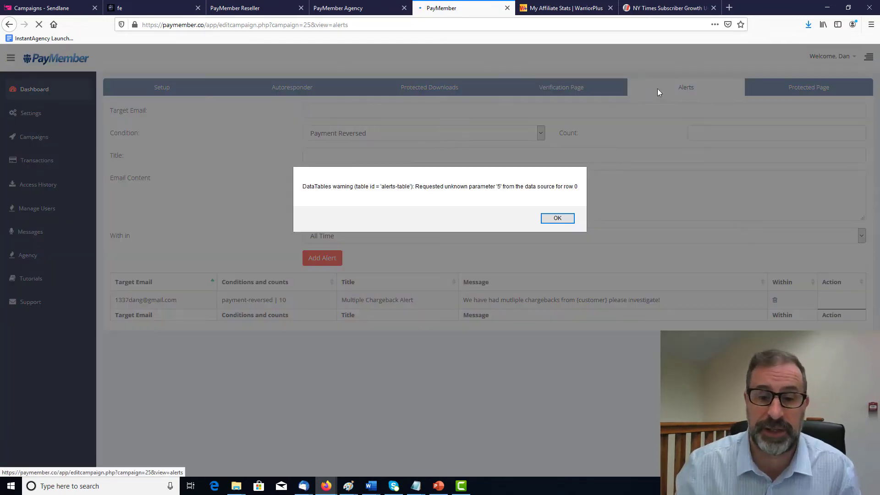
left_click(553, 219)
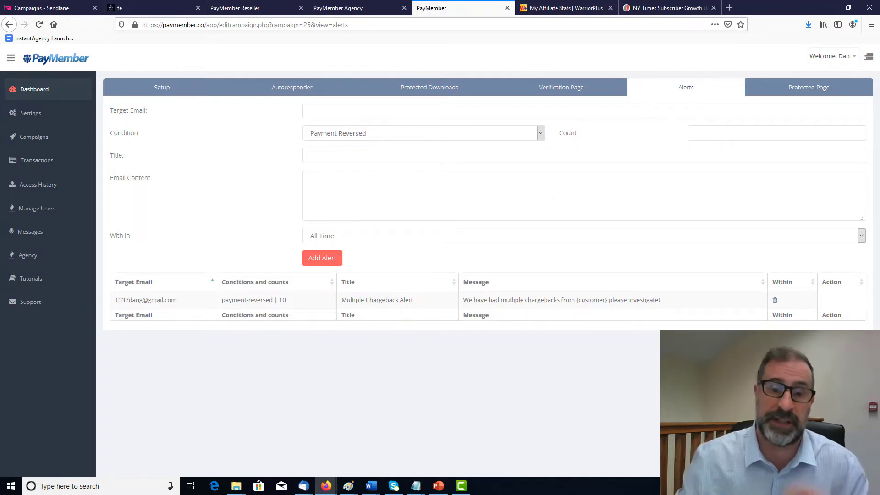
left_click(541, 134)
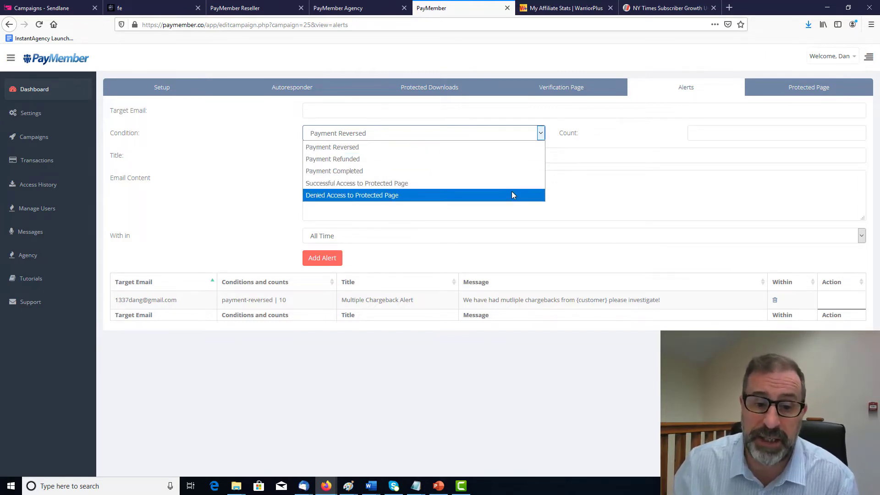
left_click(592, 197)
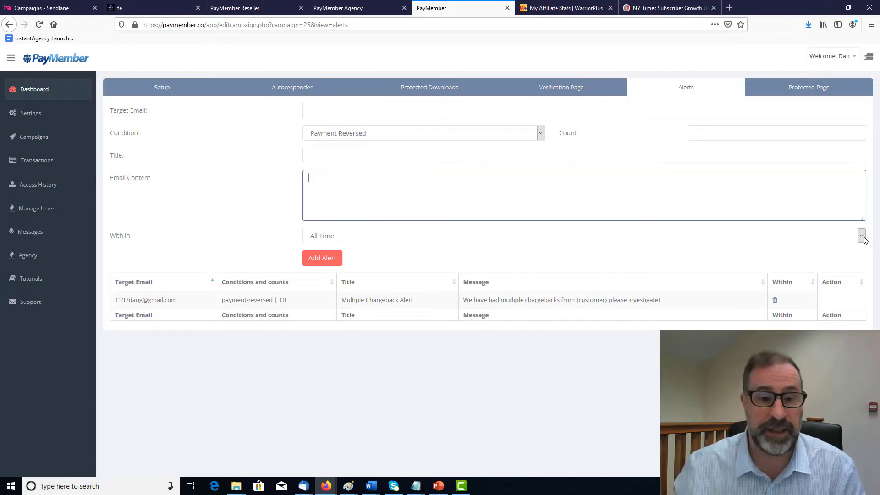
Set the new alert's condition to Denied Access to Protected Page and its time window to 1 Day.
left_click(541, 133)
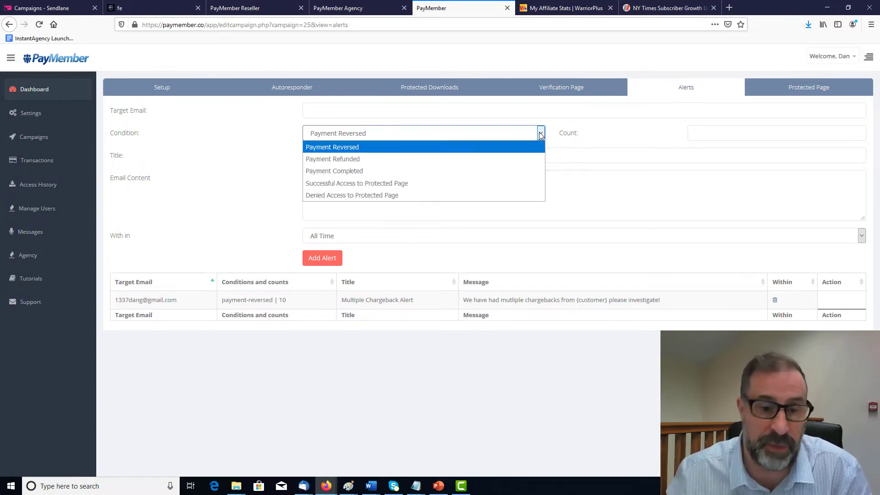
left_click(523, 197)
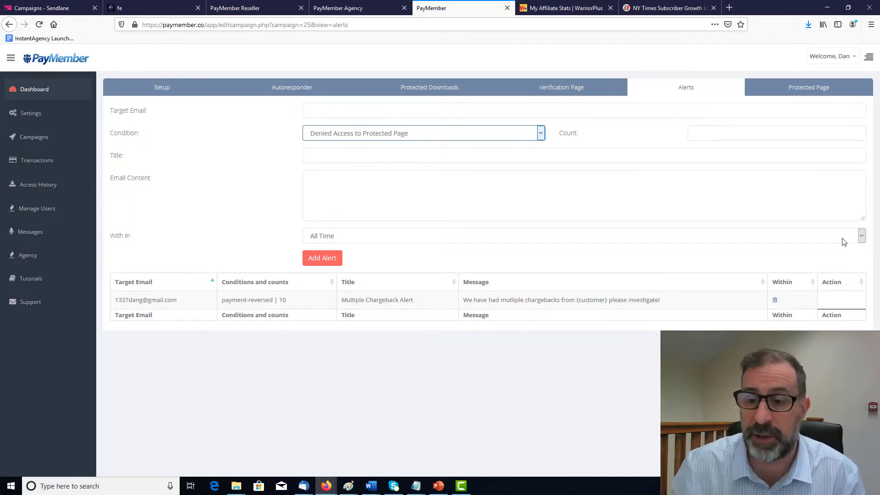
left_click(862, 237)
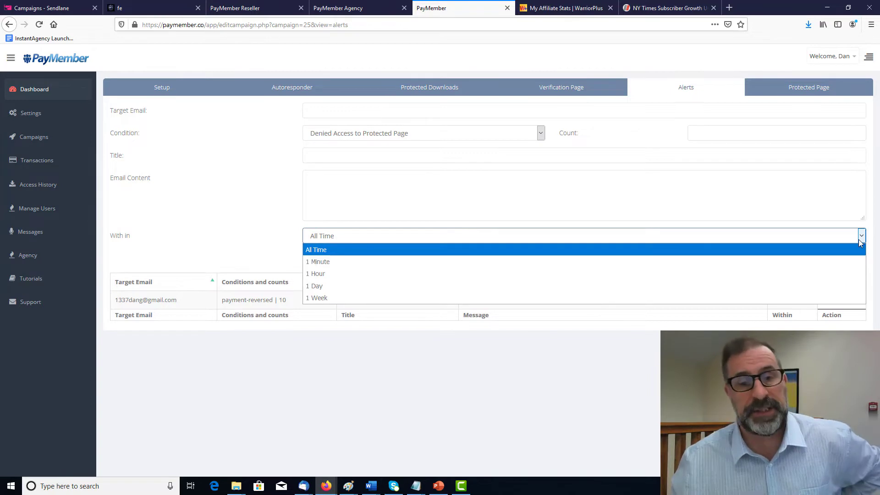
left_click(613, 286)
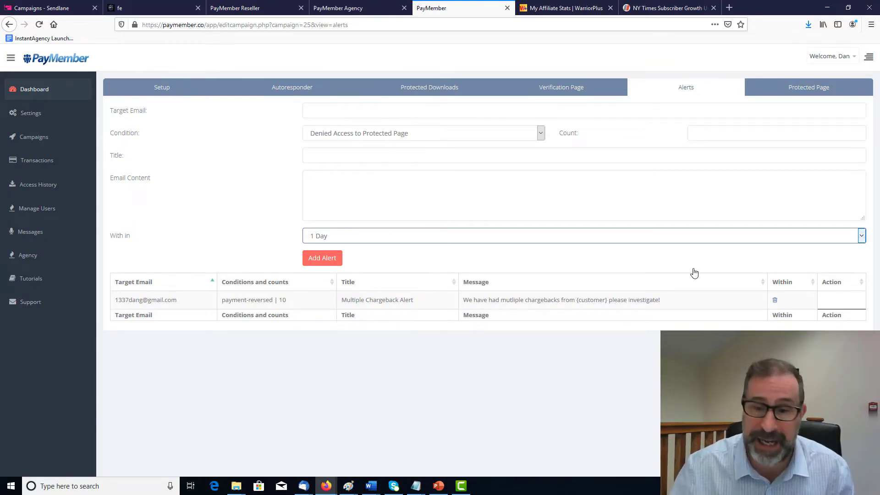
Review the alert's time window options and change its condition to Payment Refunded.
left_click(861, 236)
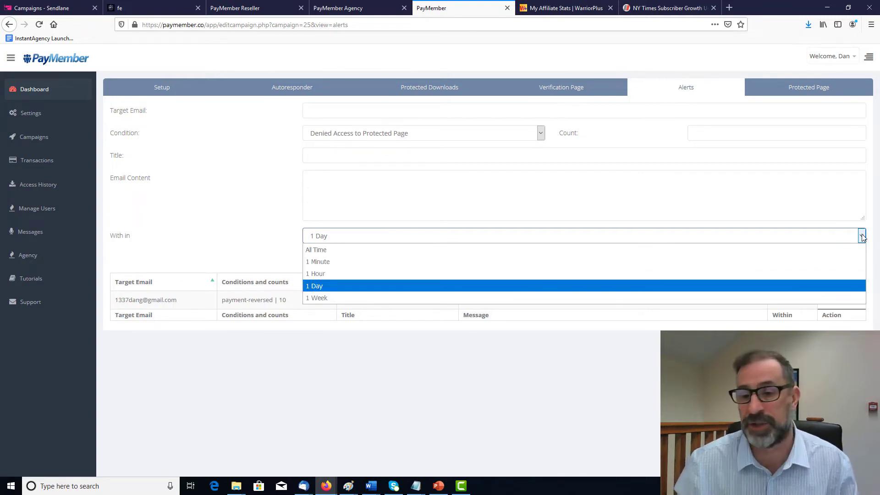
left_click(231, 190)
left_click(544, 139)
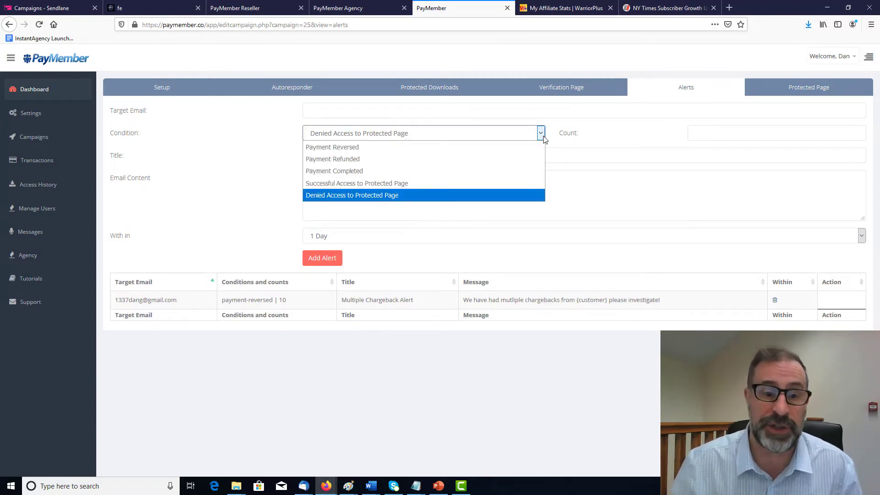
left_click(515, 160)
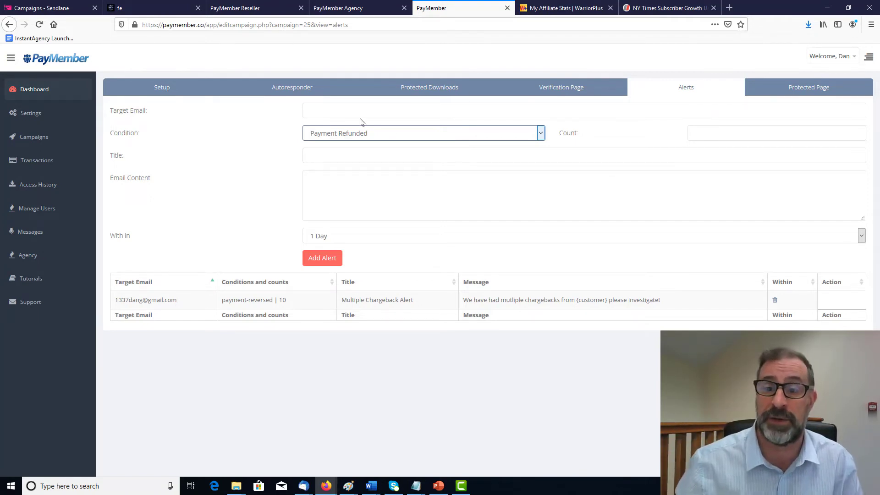
Open the campaign's Protected Page builder and examine the template's headings, videos, images and text sections down to the The Cafe banner.
left_click(792, 96)
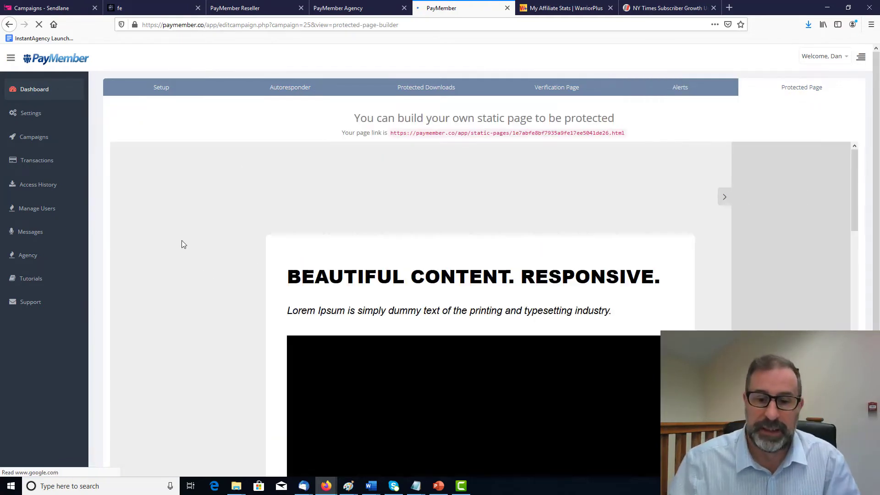
scroll(183, 244, "down", 5)
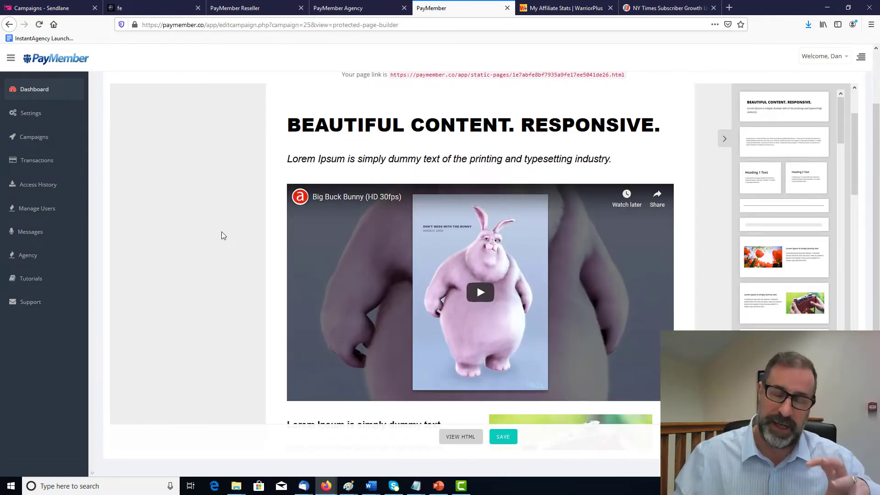
scroll(218, 241, "down", 4)
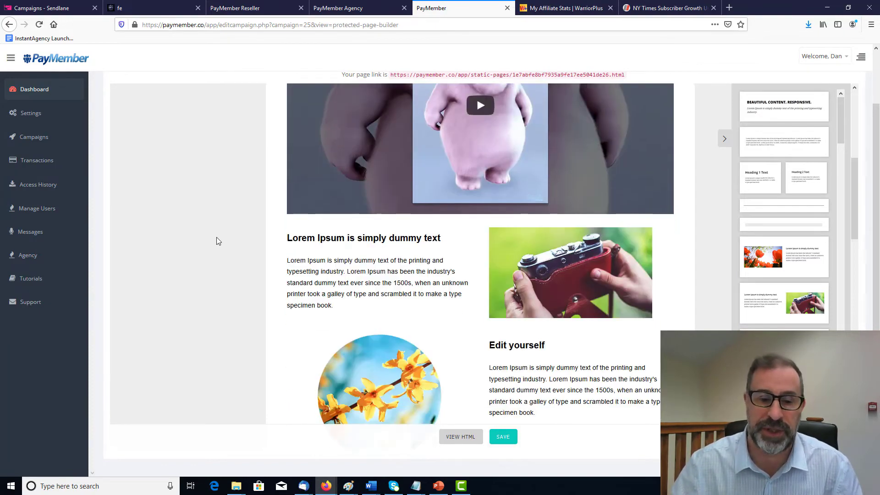
scroll(216, 237, "down", 4)
scroll(217, 237, "down", 3)
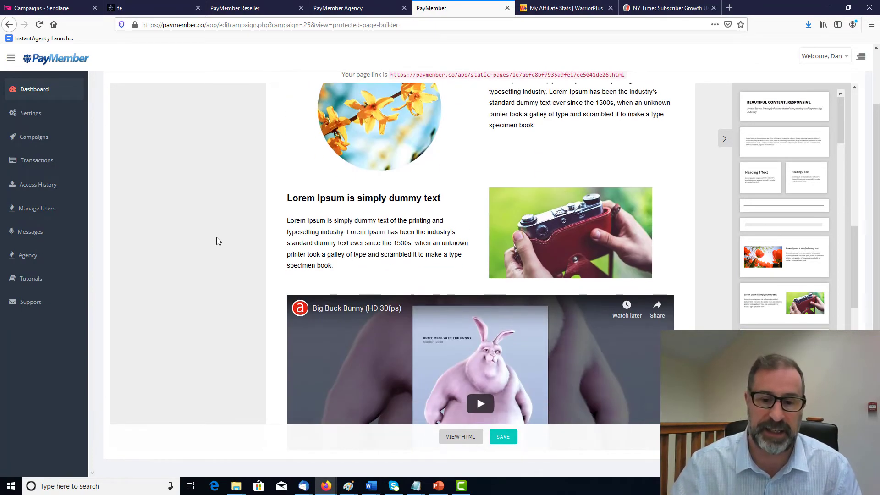
scroll(218, 241, "up", 10)
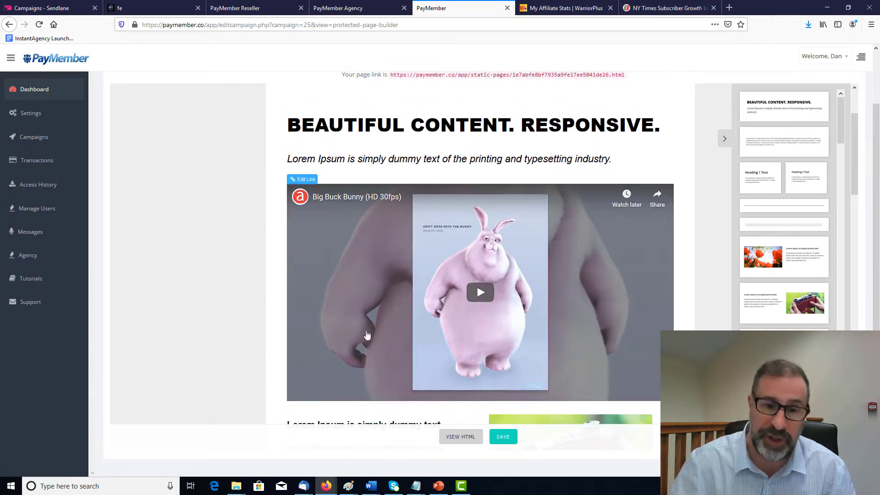
scroll(524, 351, "down", 3)
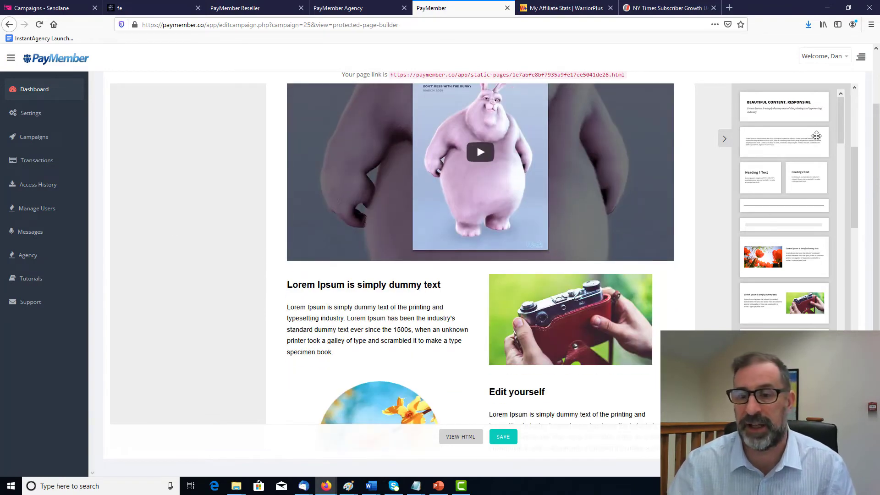
scroll(229, 220, "up", 5)
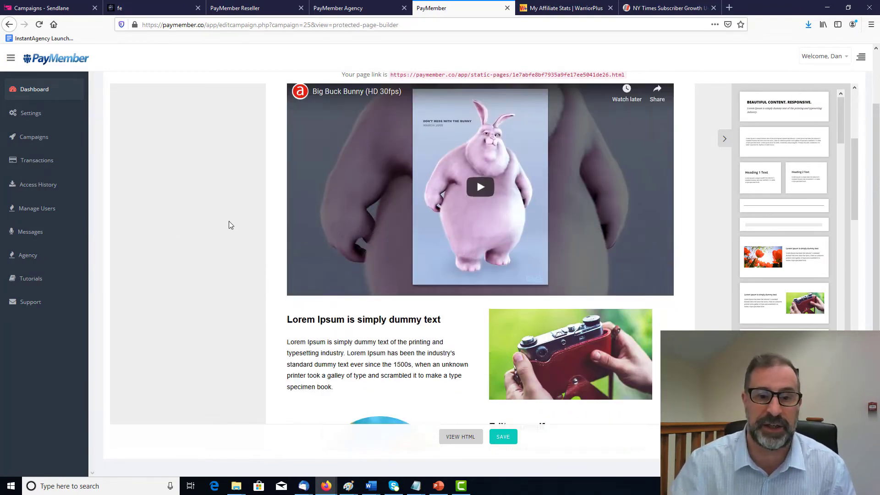
scroll(229, 221, "down", 3)
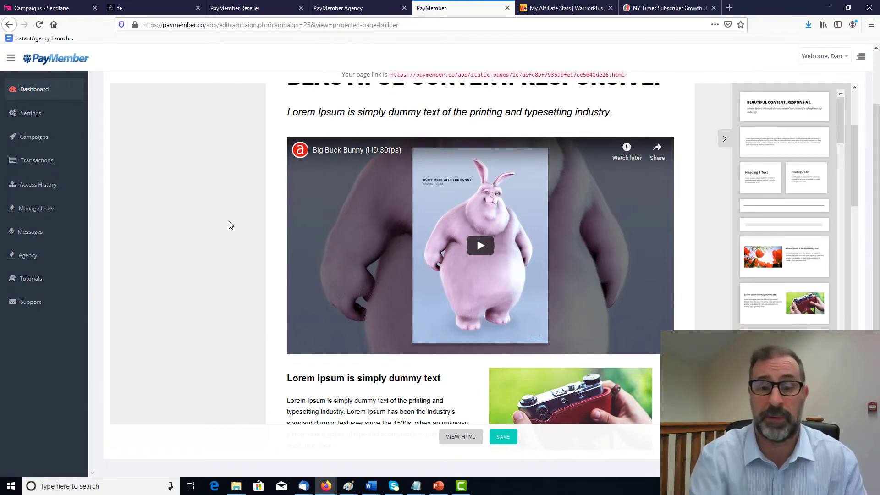
scroll(219, 229, "down", 4)
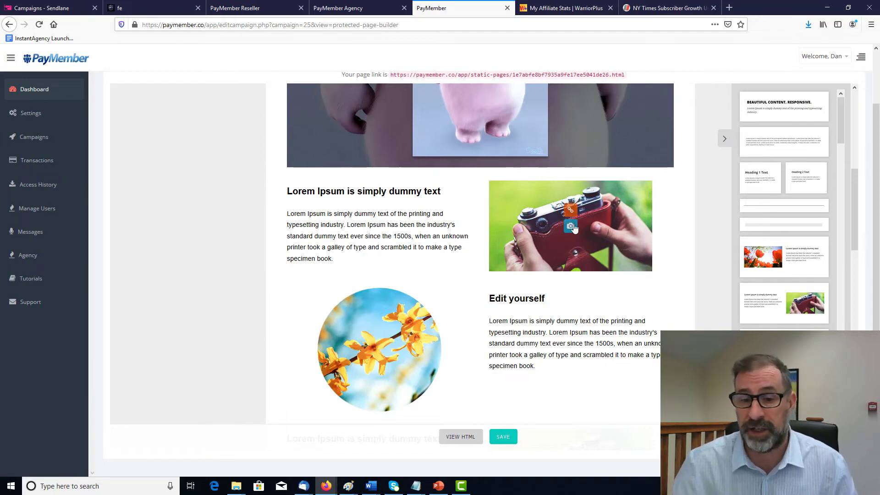
scroll(330, 268, "down", 4)
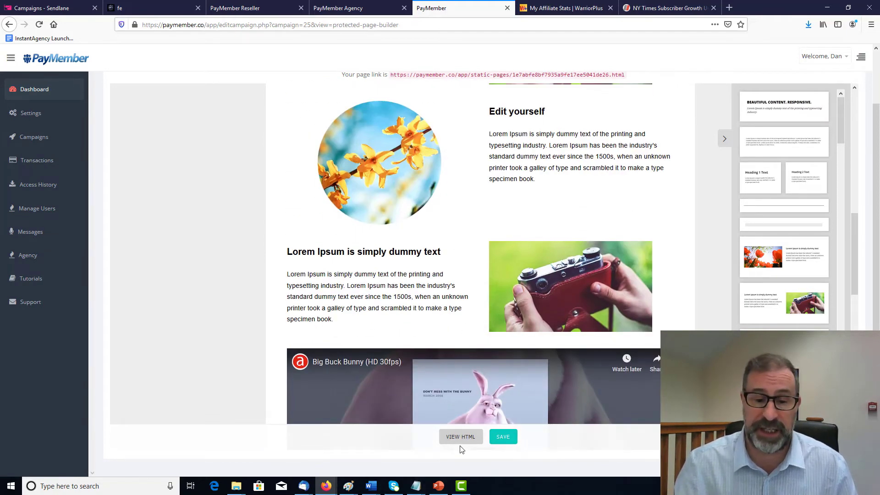
scroll(216, 327, "down", 10)
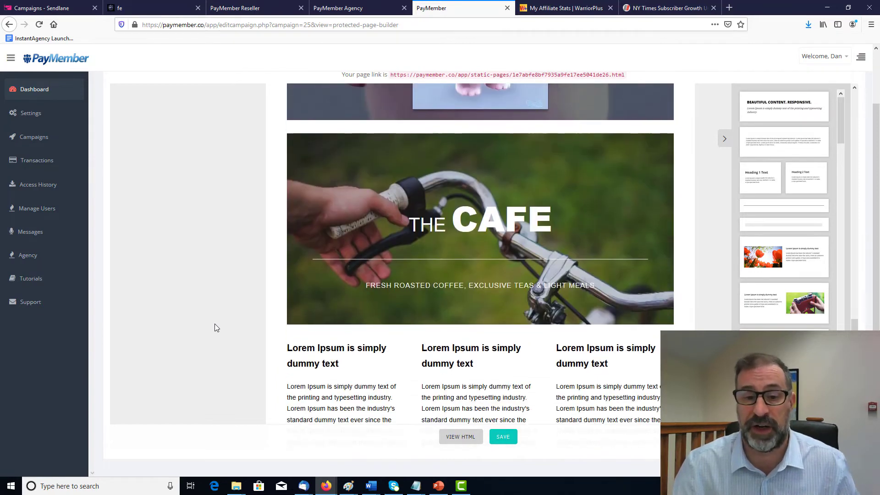
Select the closing words of the first text column below the The Cafe banner and view the text formatting tools.
scroll(216, 328, "down", 3)
left_click_drag(369, 284, 301, 280)
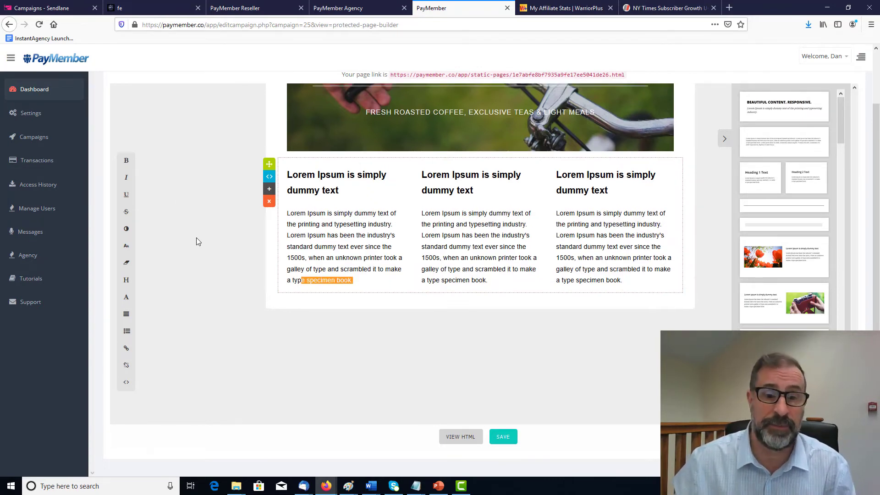
scroll(198, 241, "down", 10)
scroll(196, 237, "up", 6)
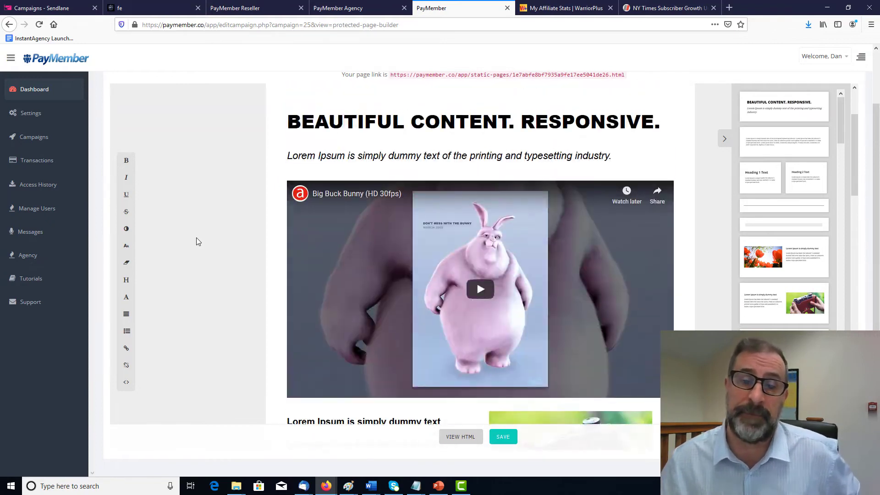
scroll(196, 238, "down", 1)
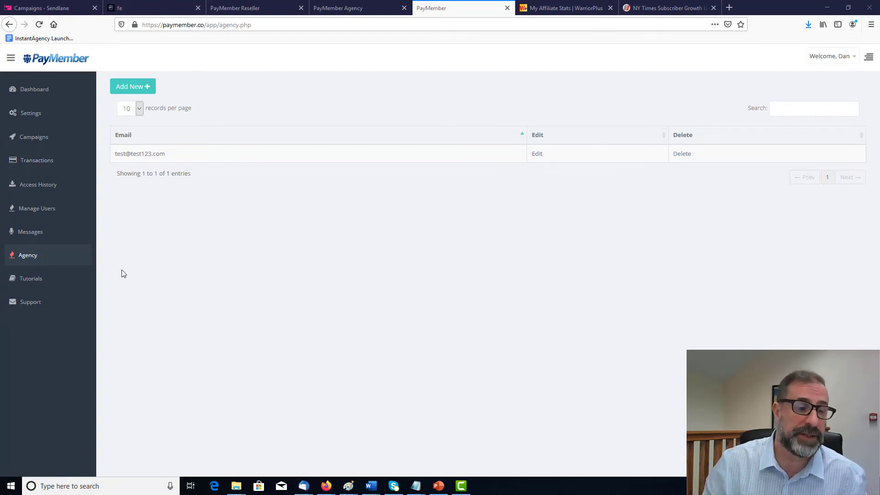
Open the transactions list and look over the recorded customer payments and refunds.
left_click(25, 165)
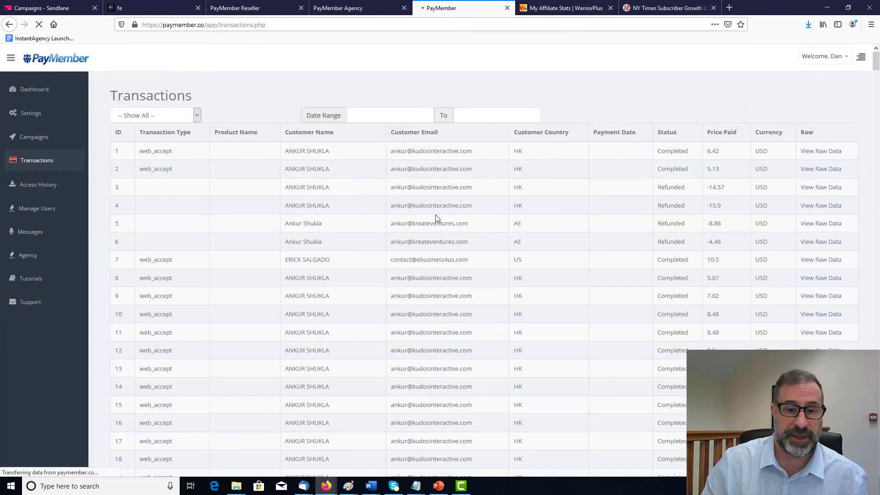
scroll(360, 332, "down", 6)
scroll(362, 334, "up", 6)
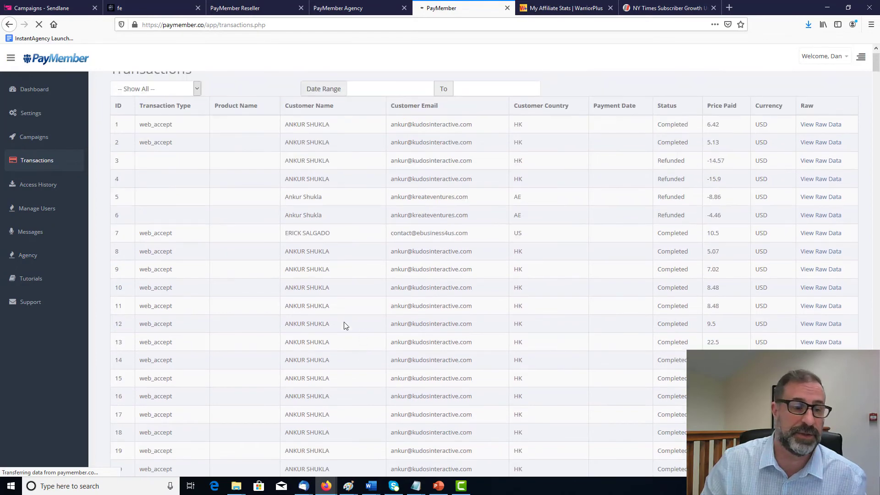
Open the Agency page and view the list of agency accounts.
left_click(28, 259)
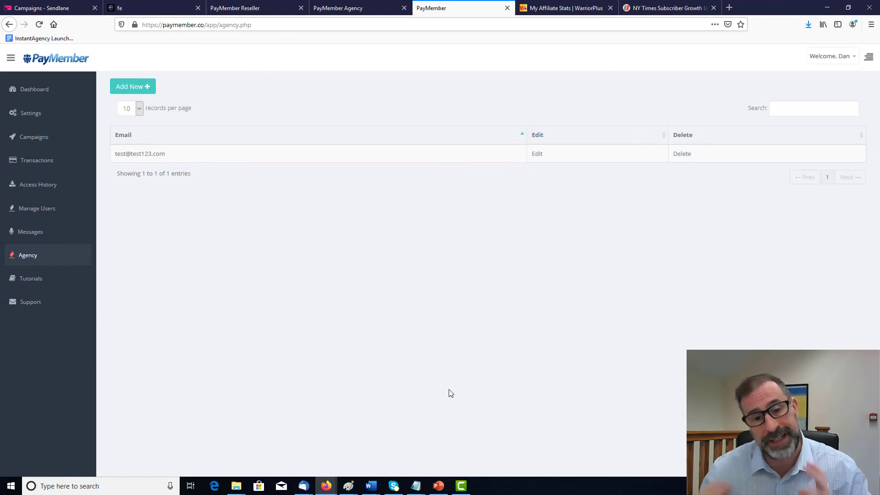
Open the tutorials page and look through the training videos from Setup down to the Pro + Visual Editor Tutorial.
left_click(28, 278)
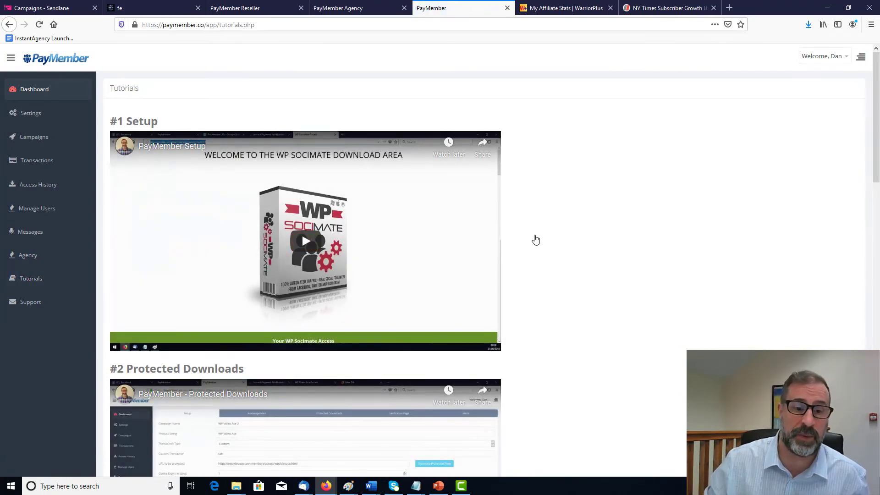
scroll(656, 216, "down", 3)
scroll(655, 218, "down", 8)
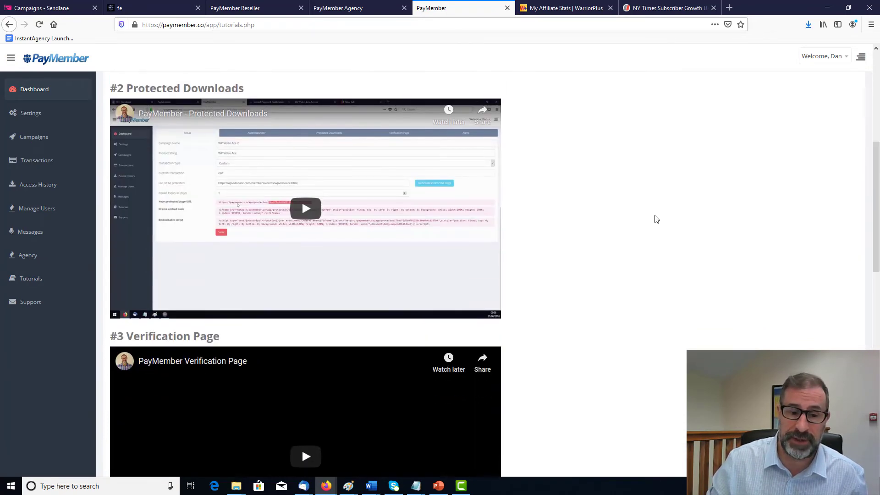
scroll(655, 218, "up", 1)
scroll(656, 219, "down", 7)
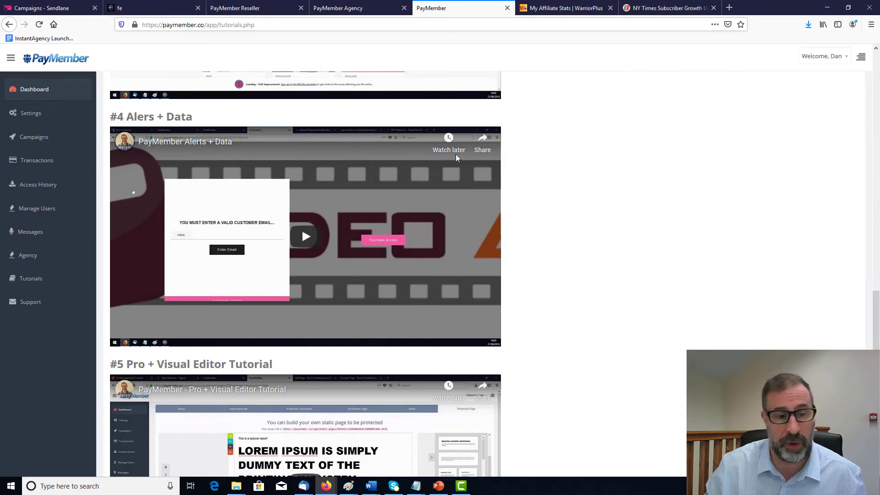
scroll(685, 199, "down", 3)
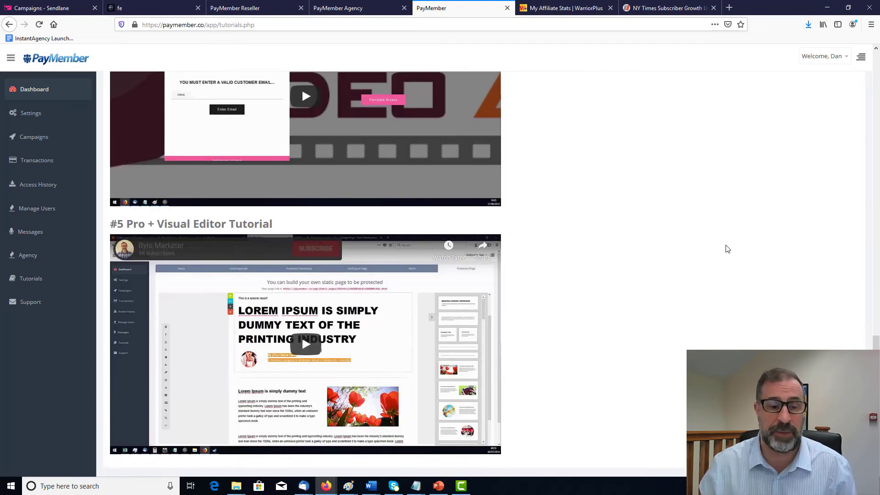
scroll(726, 246, "down", 1)
scroll(713, 233, "up", 20)
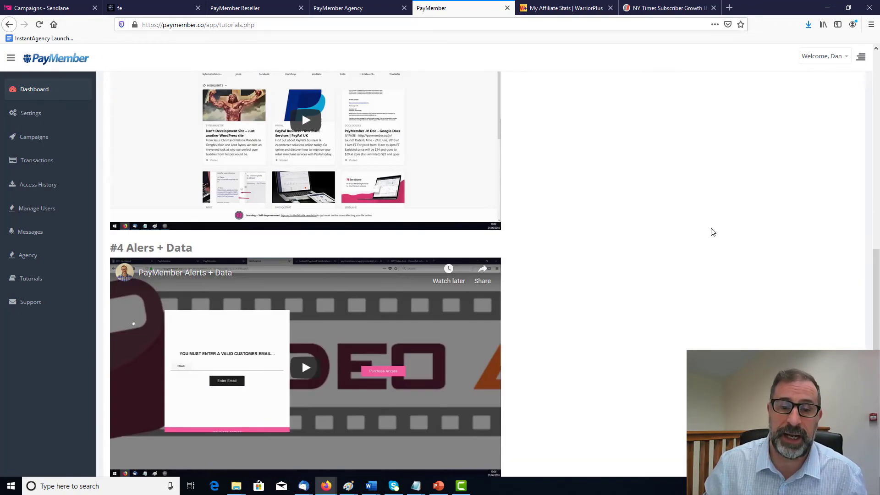
scroll(713, 233, "up", 2)
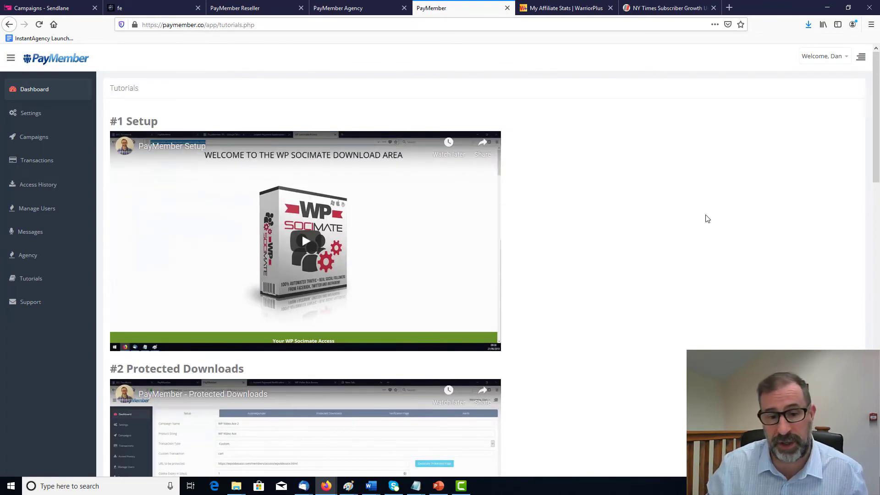
scroll(696, 221, "down", 5)
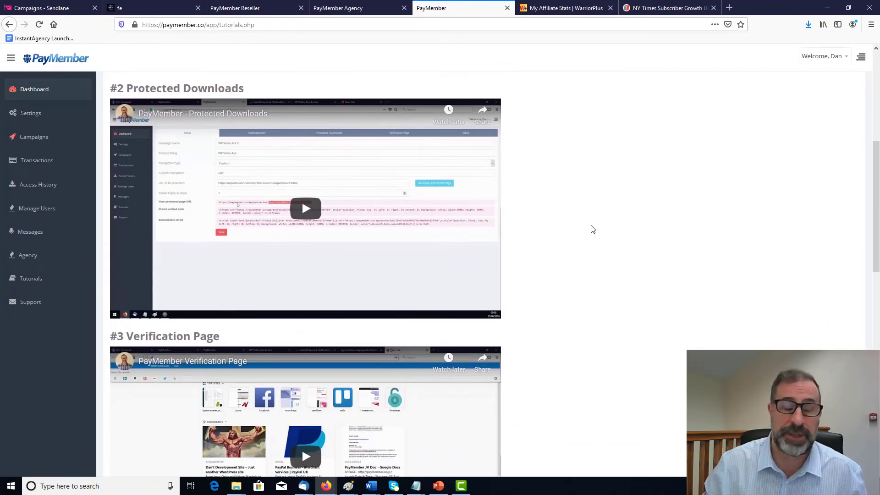
scroll(669, 227, "down", 3)
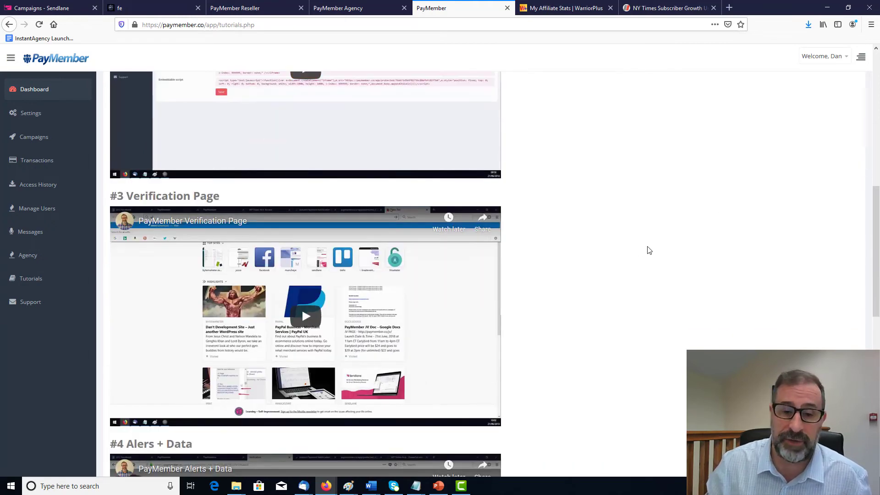
scroll(646, 250, "down", 5)
scroll(666, 284, "down", 3)
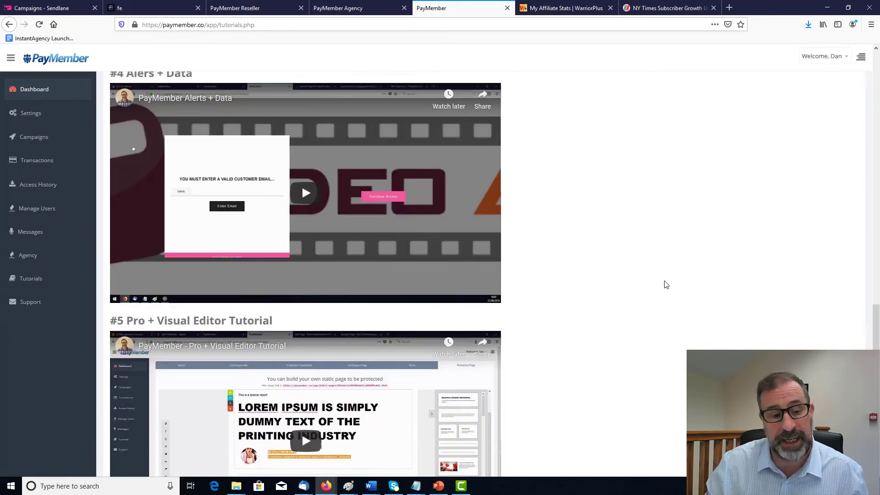
scroll(712, 240, "down", 2)
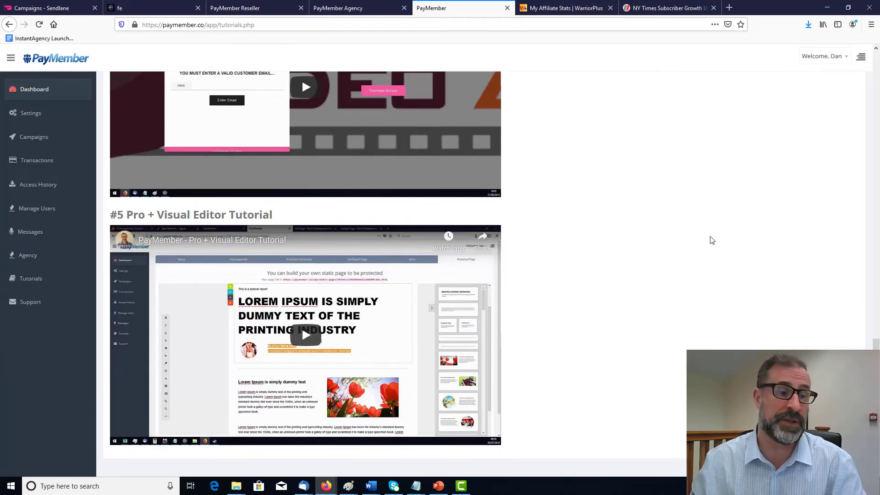
scroll(779, 261, "up", 20)
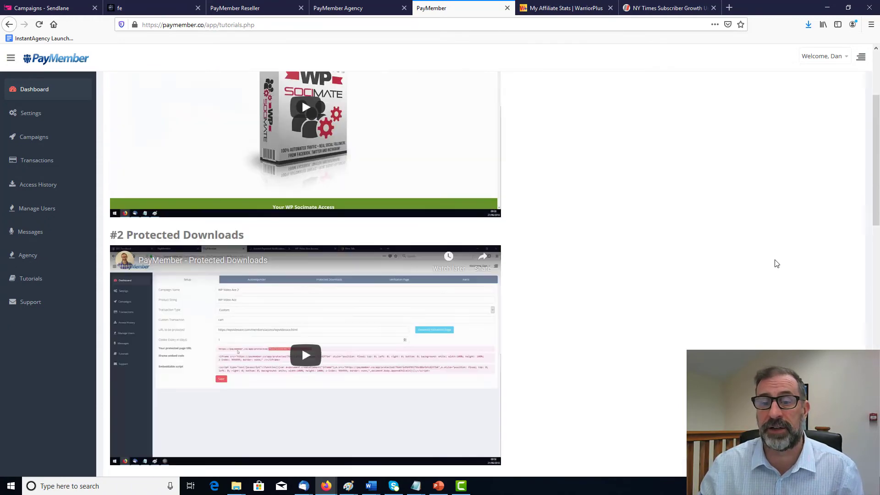